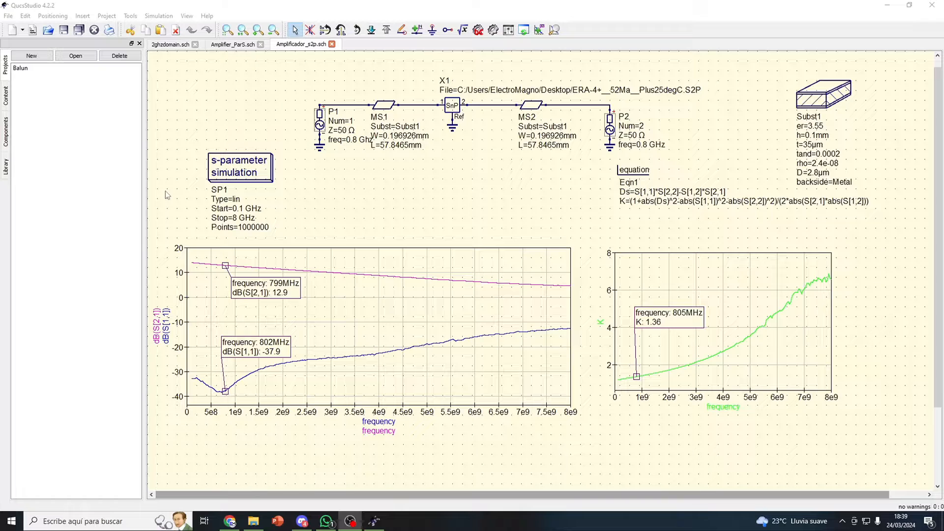
# - Look over the Amplifier_ParS and 2ghzdomain schematics and return to Amplificador_s2p
pyautogui.click(234, 45)
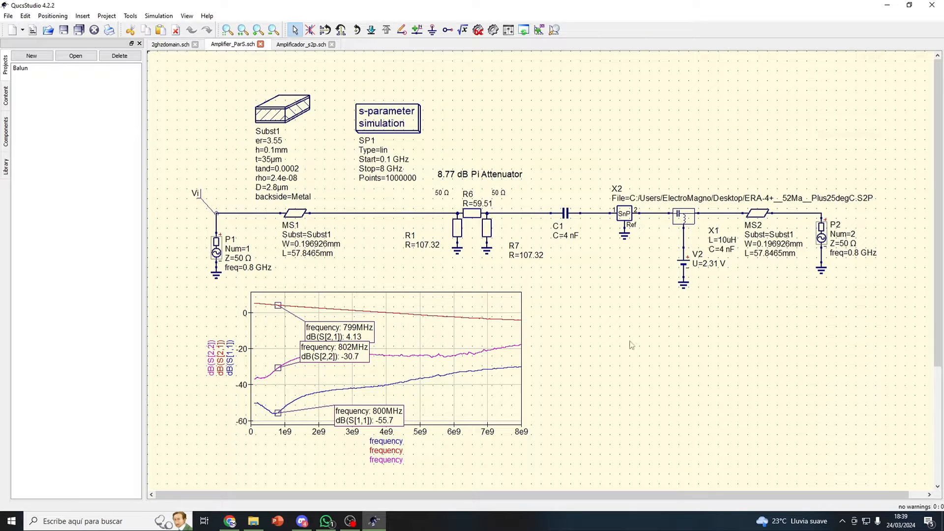
pyautogui.click(172, 46)
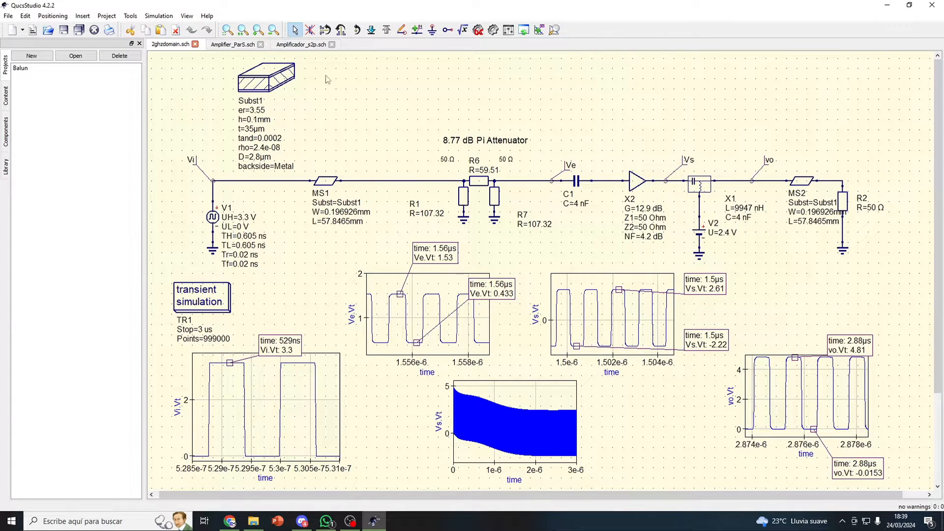
pyautogui.click(301, 46)
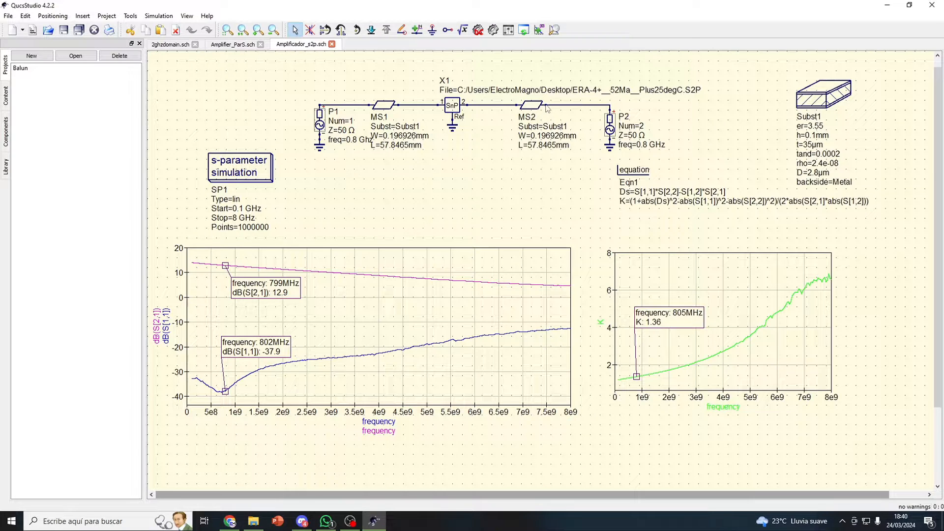
# - Assign the S-parameter file ERA-6+___56mA___Plus25degC.S2P from the desktop to component X1
pyautogui.doubleClick(452, 109)
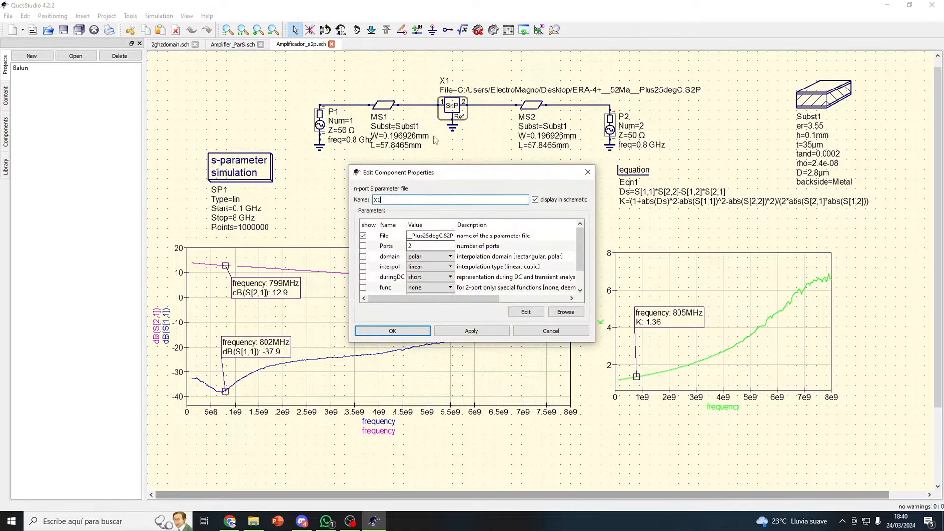
pyautogui.click(563, 313)
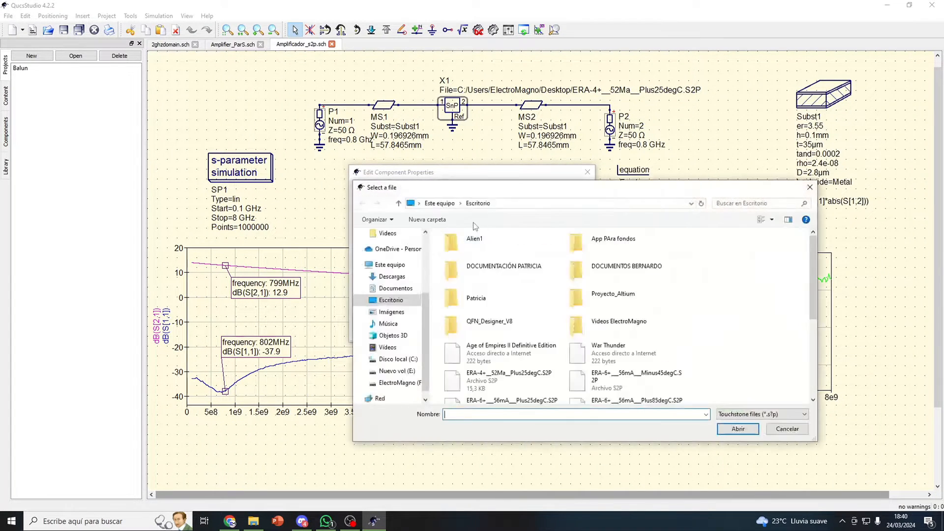
pyautogui.scroll(-3, 545, 338)
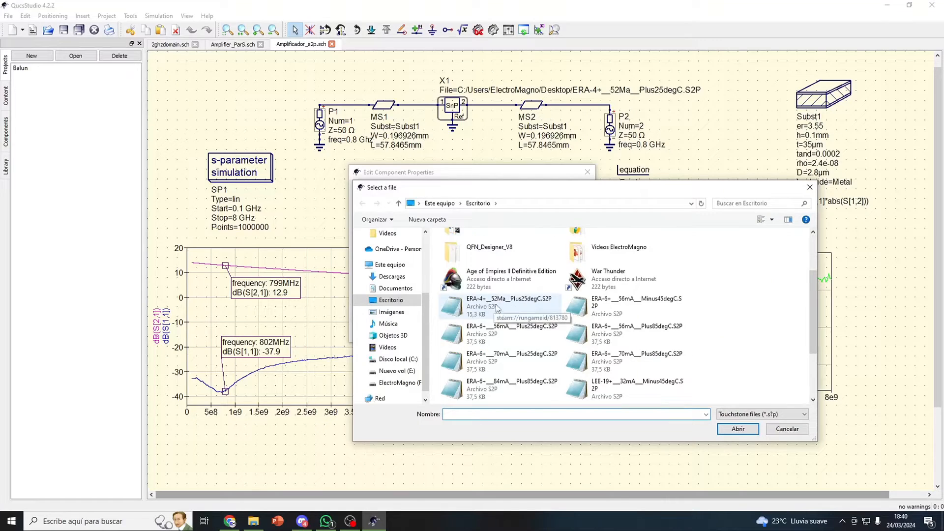
pyautogui.doubleClick(506, 334)
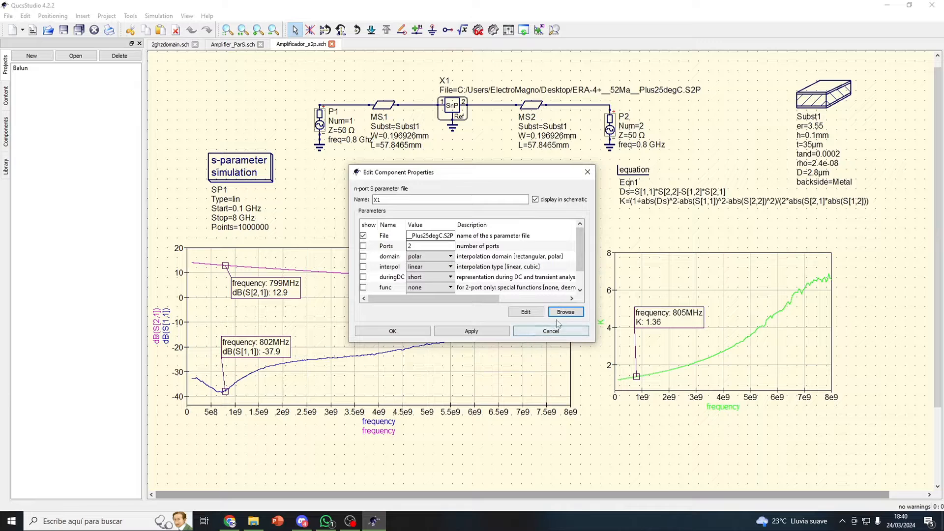
pyautogui.click(391, 331)
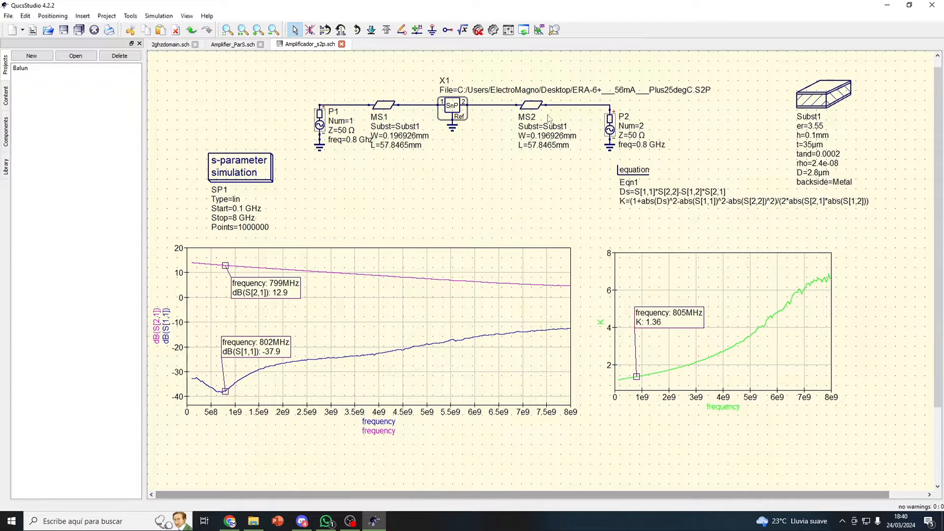
# - Simulate the Amplificador_s2p schematic, close the result document, and move the Subst1 substrate block closer to port P2
pyautogui.click(158, 15)
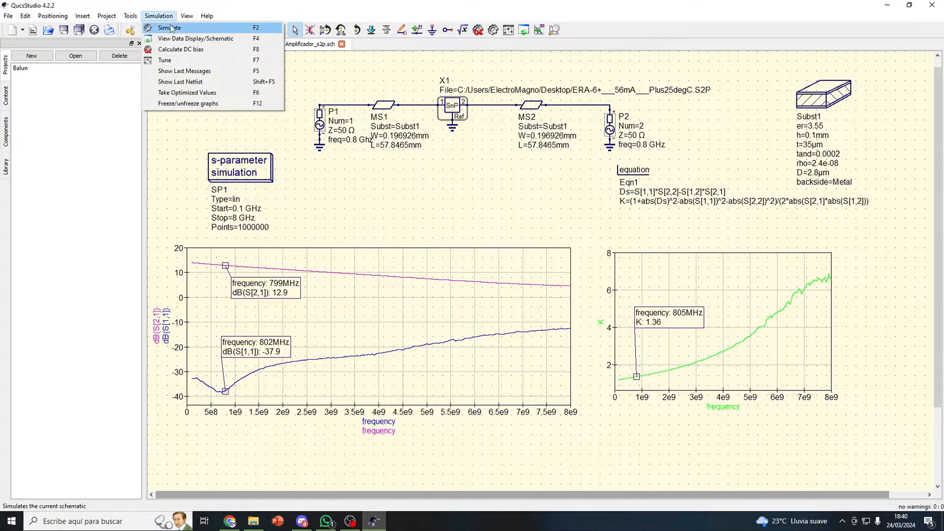
pyautogui.click(170, 28)
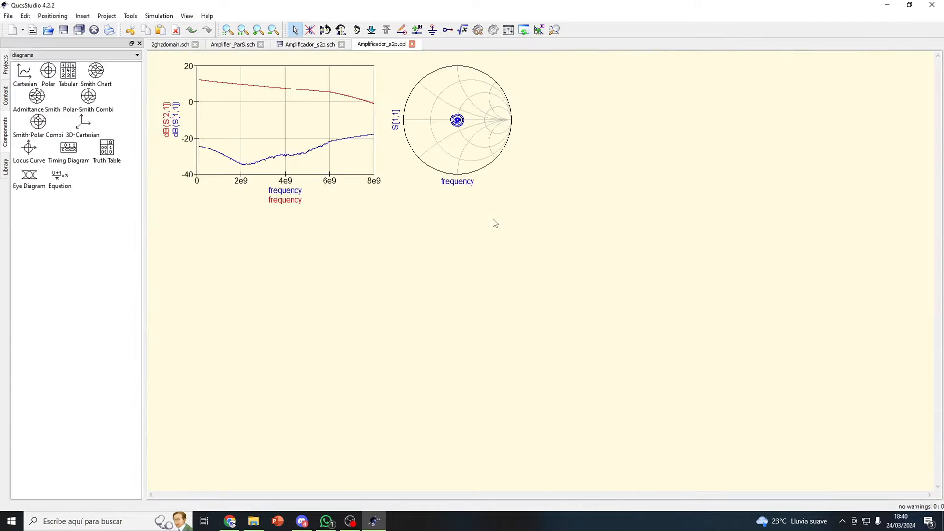
pyautogui.click(413, 46)
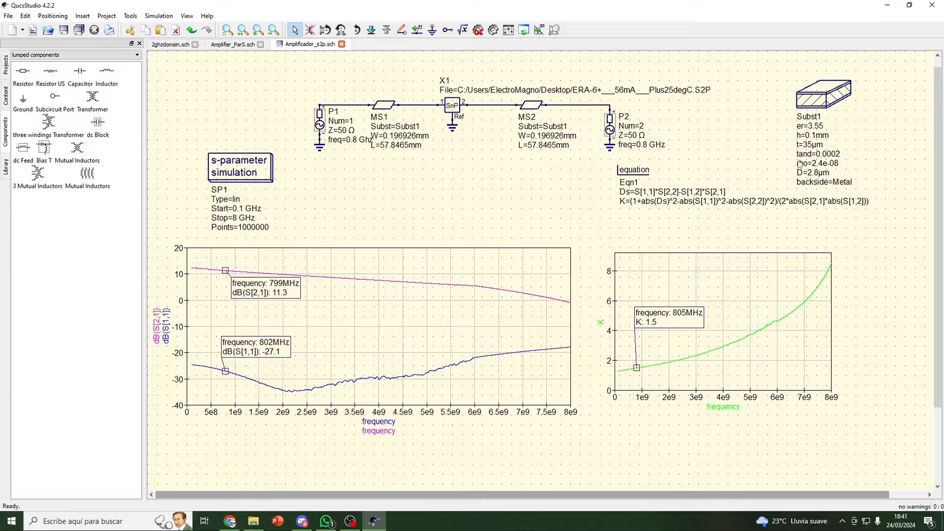
pyautogui.moveTo(798, 98); pyautogui.dragTo(771, 96)
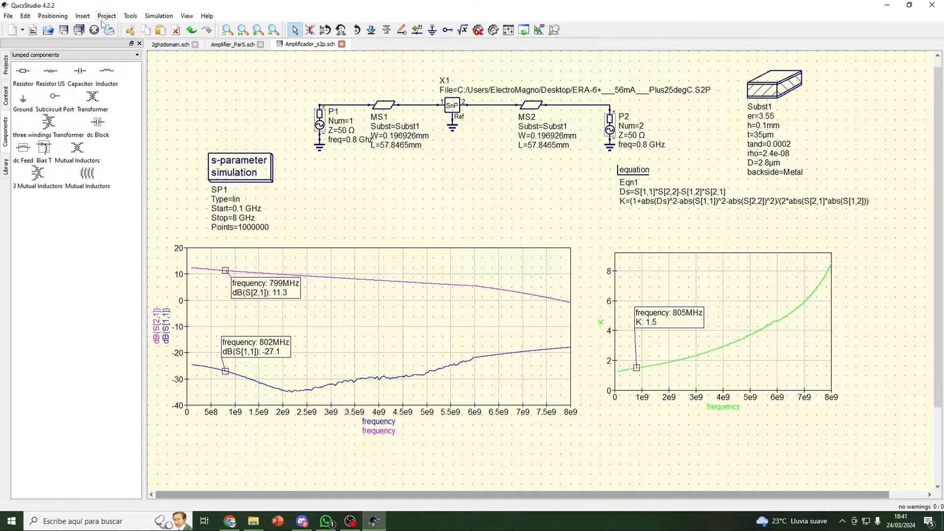
# - Calculate the microstrip line dimensions for 0.8 GHz, 50 ohms and a 90 degree angle with the transmission line calculator, and close it
pyautogui.click(130, 15)
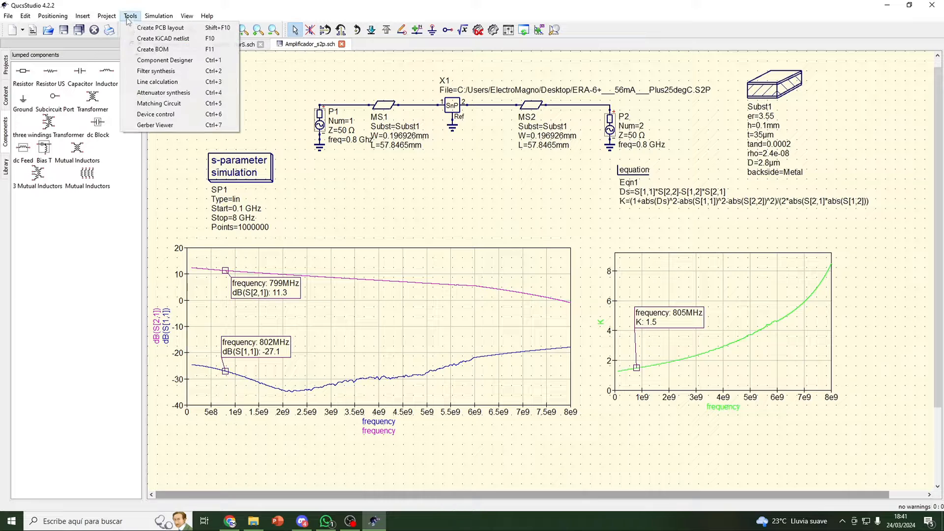
pyautogui.click(157, 82)
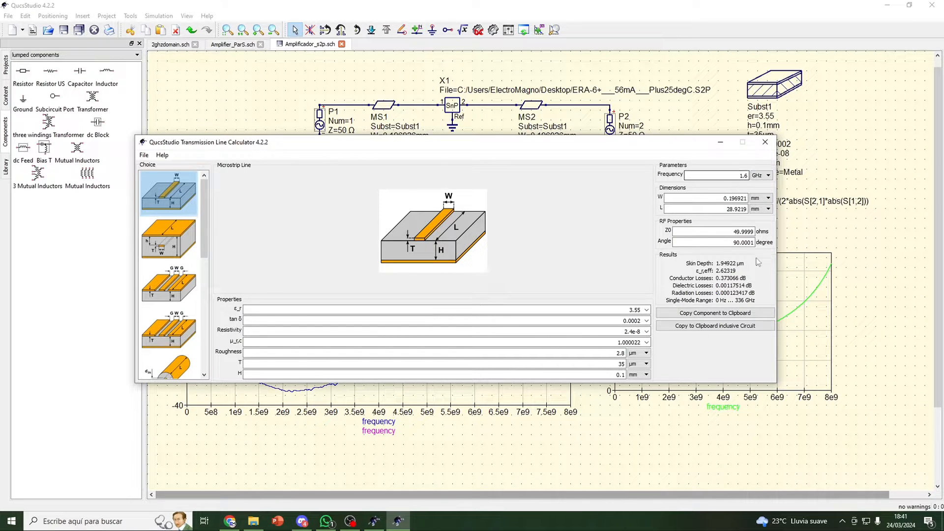
pyautogui.doubleClick(741, 175)
pyautogui.write('0.8')
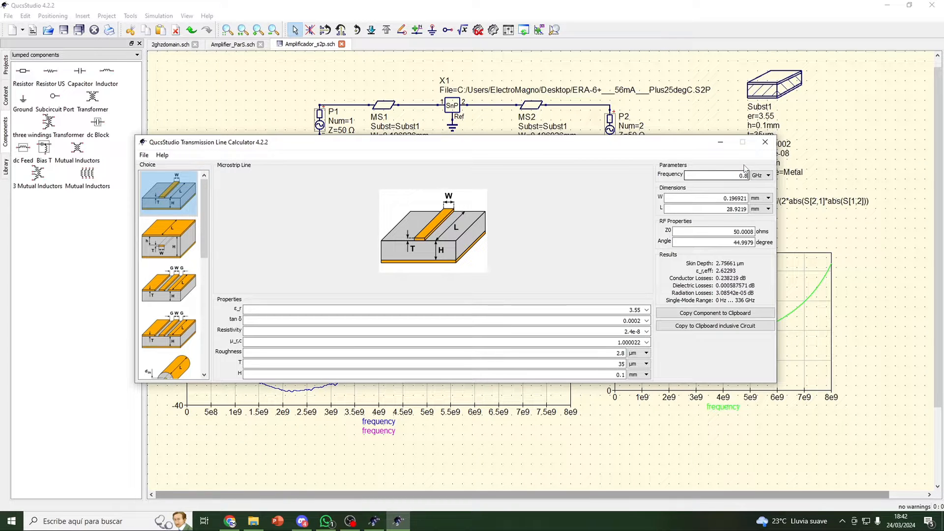
pyautogui.press('Tab')
pyautogui.write('50')
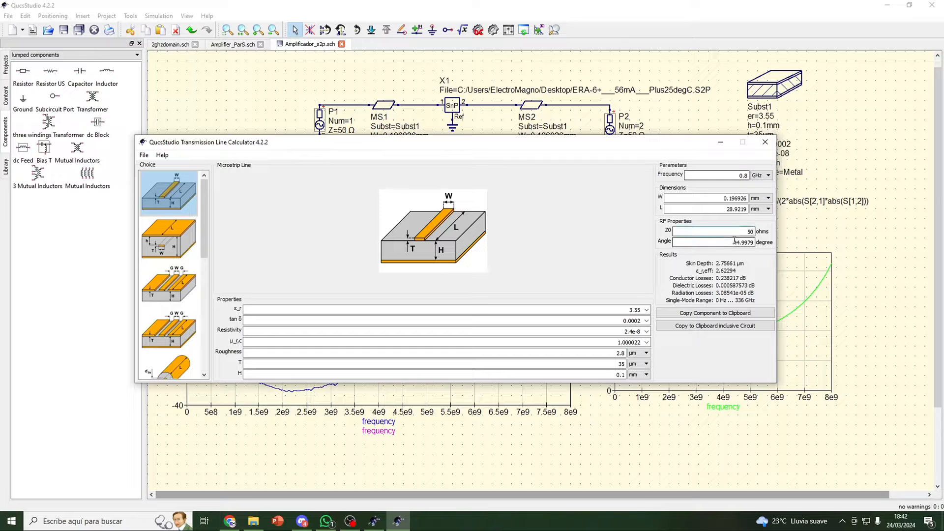
pyautogui.press('Tab')
pyautogui.write('90')
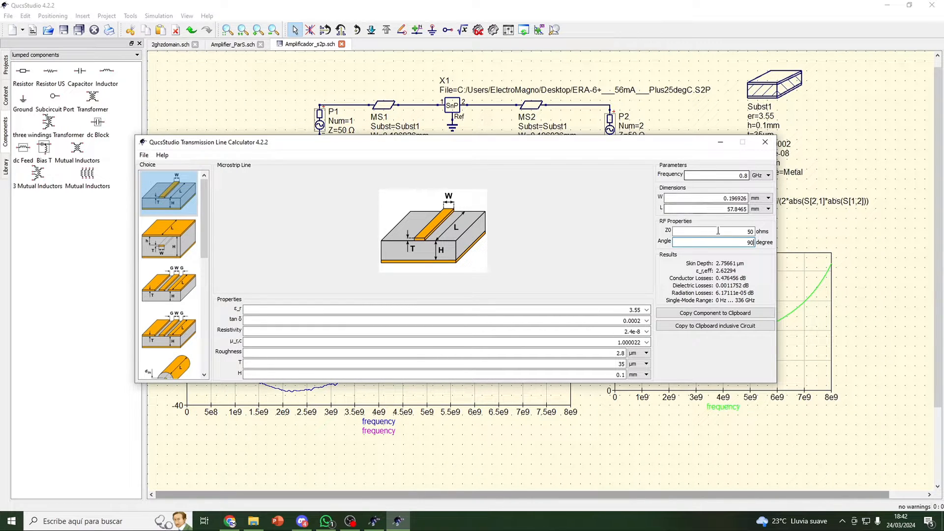
pyautogui.click(765, 142)
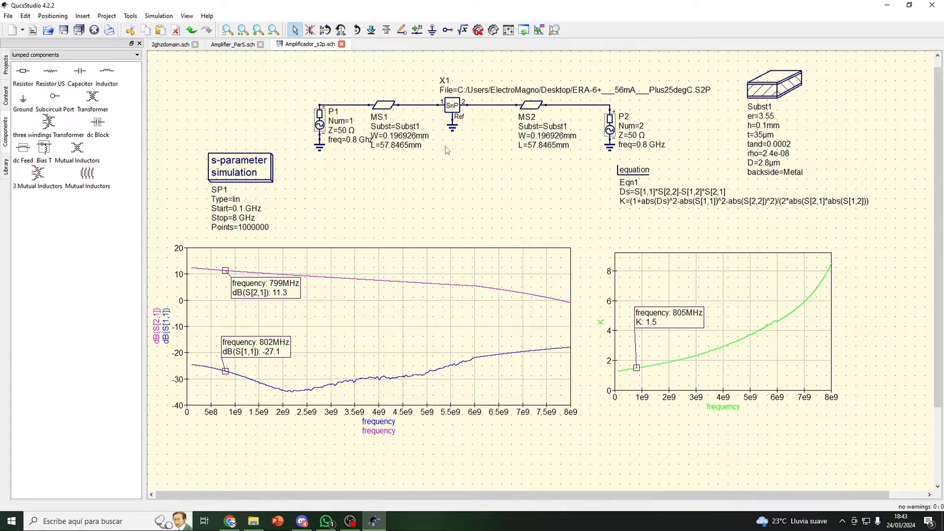
# - Assign the S-parameter file ERA-4+__52Ma__Plus25degC.S2P from the desktop to component X1
pyautogui.doubleClick(451, 105)
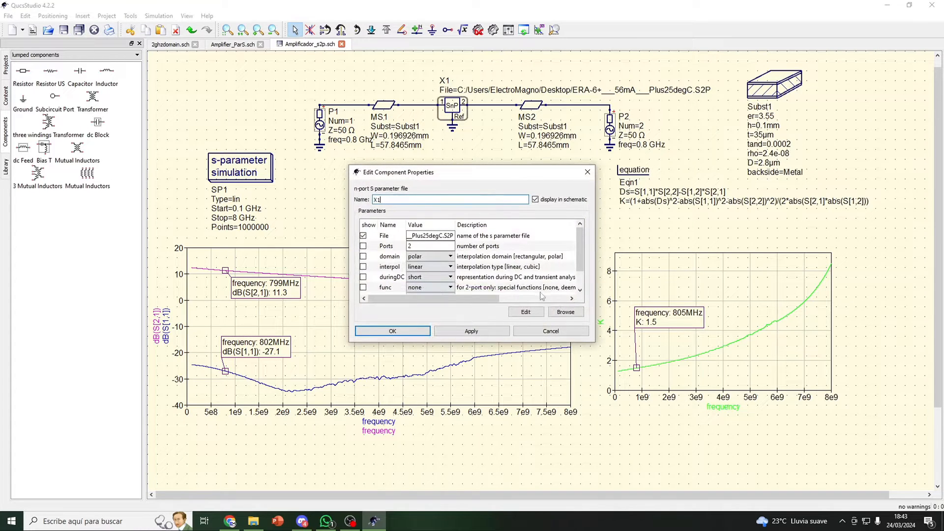
pyautogui.click(565, 312)
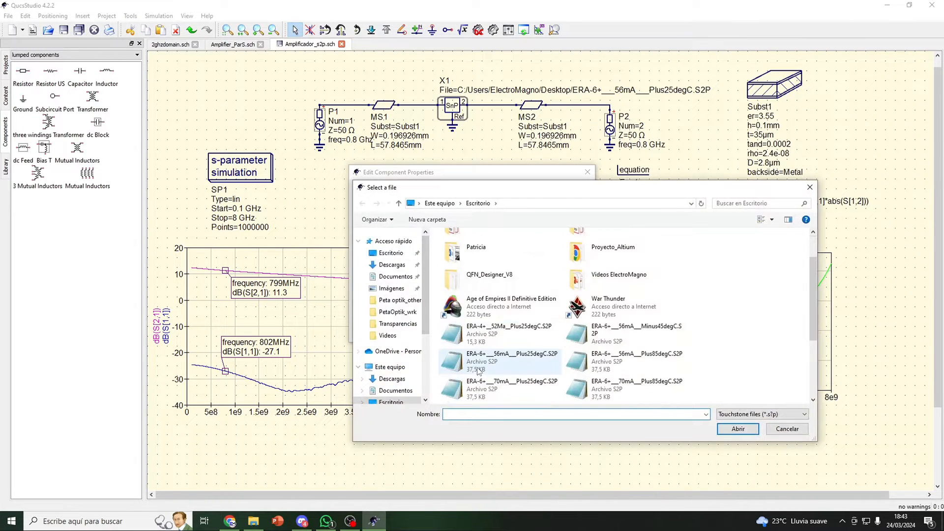
pyautogui.doubleClick(523, 336)
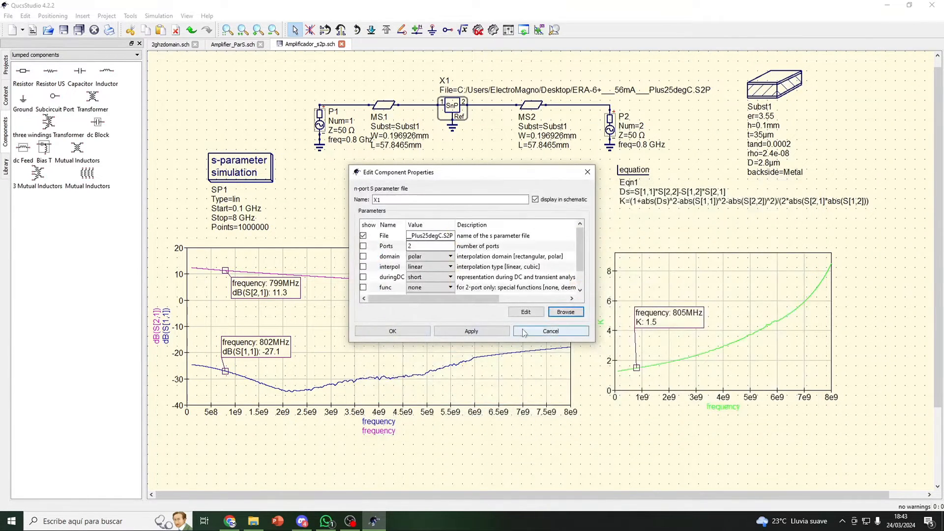
pyautogui.click(399, 330)
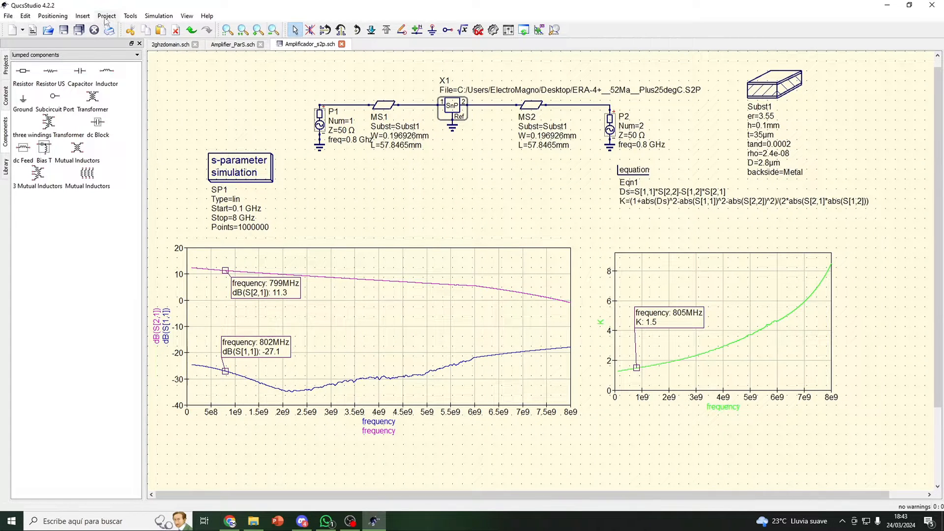
# - Rerun the S-parameter simulation with the ERA-4+ file and close the result document
pyautogui.click(158, 16)
pyautogui.click(160, 32)
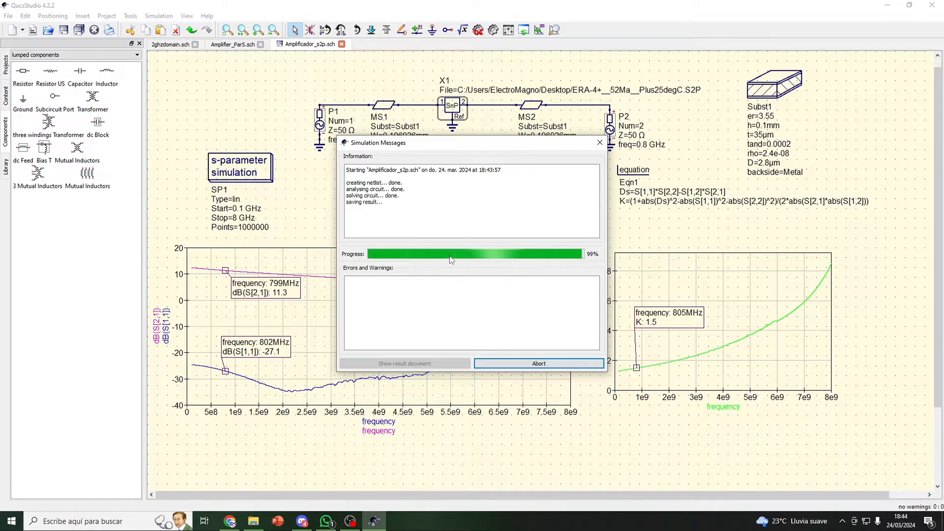
pyautogui.click(412, 44)
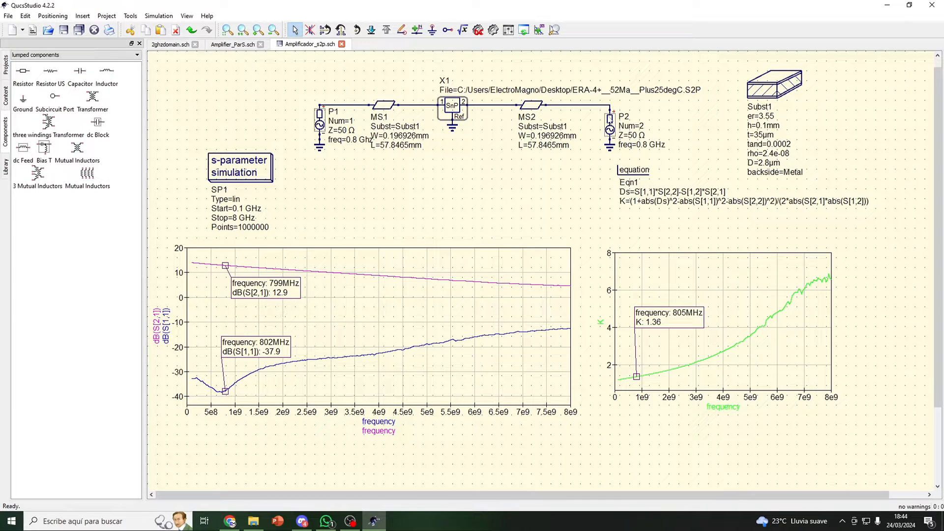
# - Switch to the Amplifier_ParS schematic, examine the Pi attenuator inputs in the Attenuator Synthesis tool, and close it
pyautogui.click(485, 179)
pyautogui.click(241, 47)
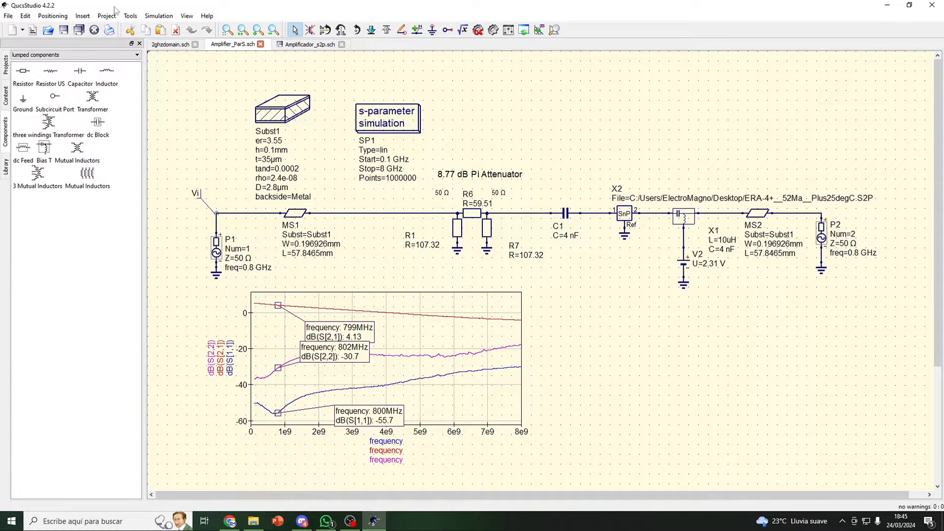
pyautogui.click(129, 16)
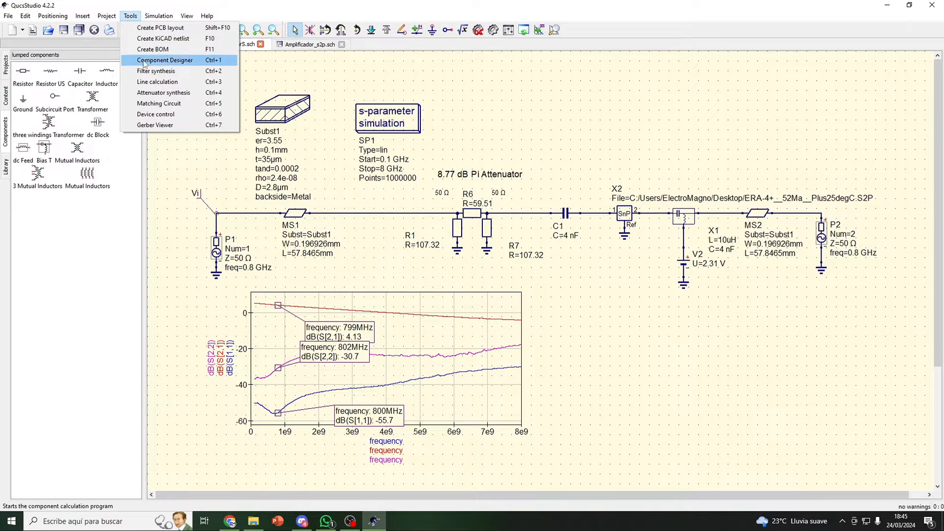
pyautogui.click(160, 94)
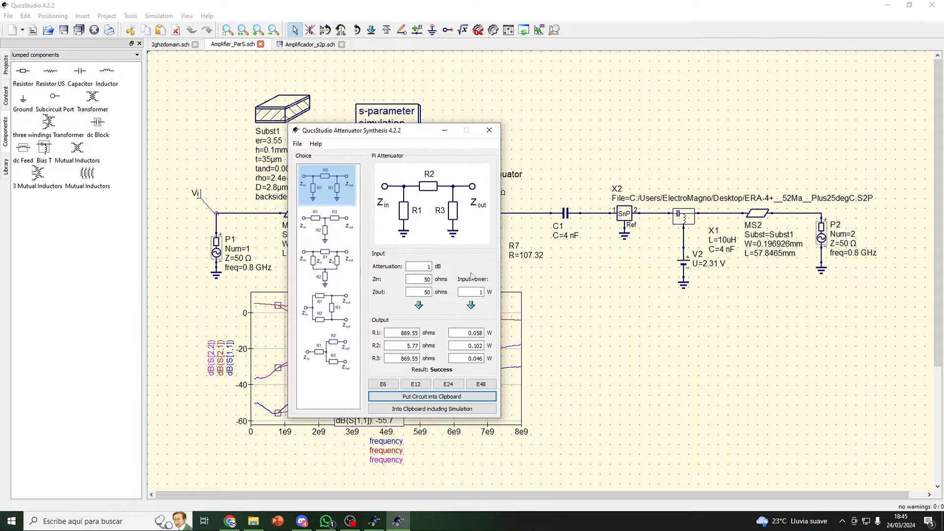
pyautogui.click(426, 267)
pyautogui.click(489, 130)
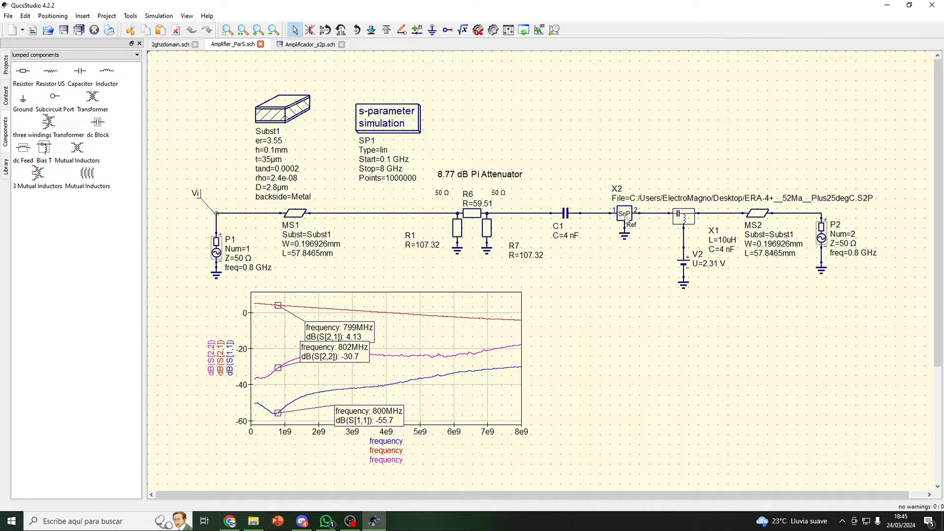
# - Examine the inductance and capacitance parameters of bias tee X1 and the coupling capacitor C1, leaving their values as they are
pyautogui.doubleClick(685, 223)
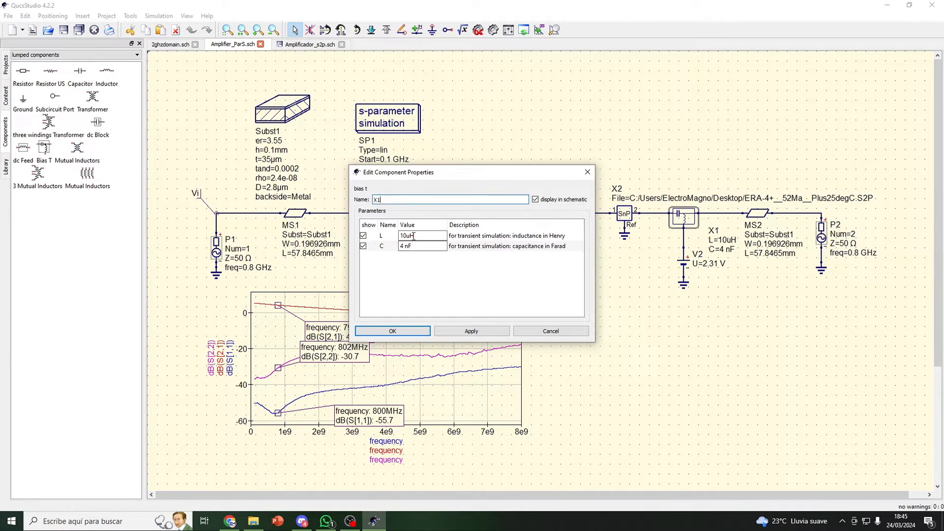
pyautogui.press('Tab')
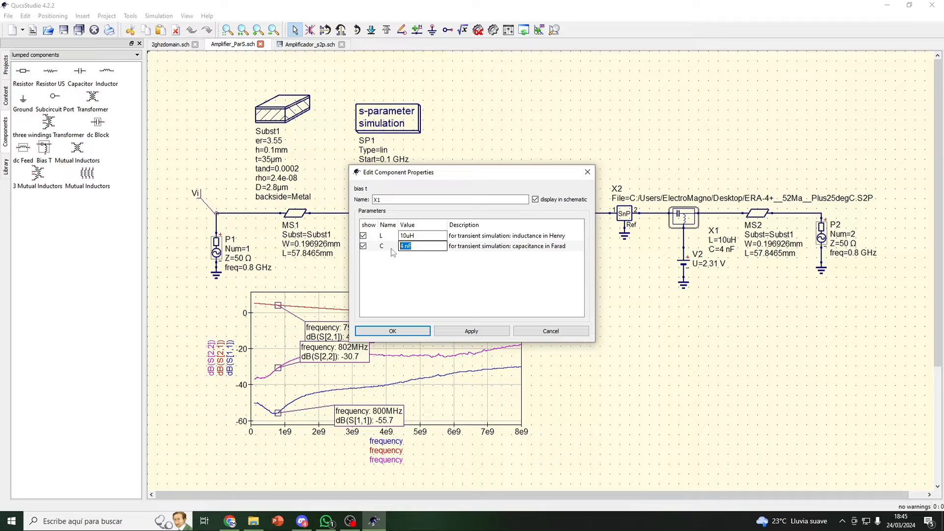
pyautogui.click(425, 238)
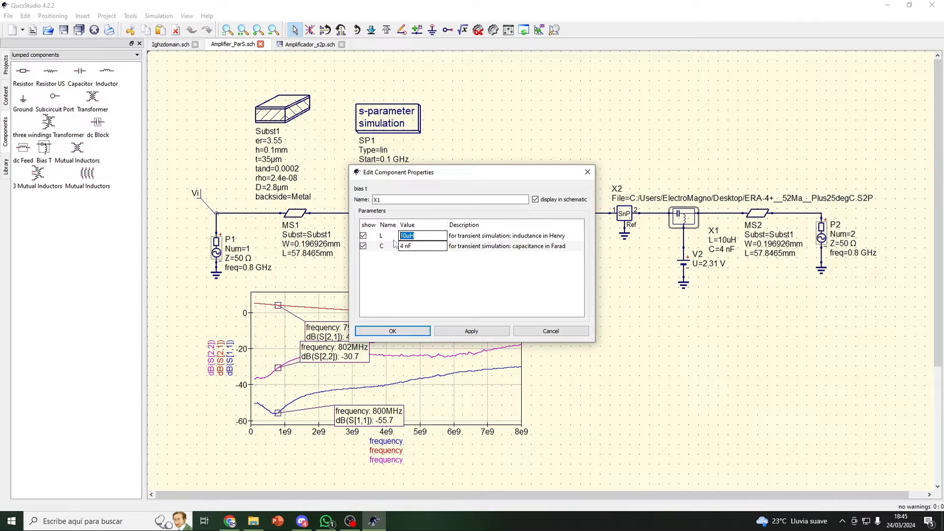
pyautogui.click(588, 171)
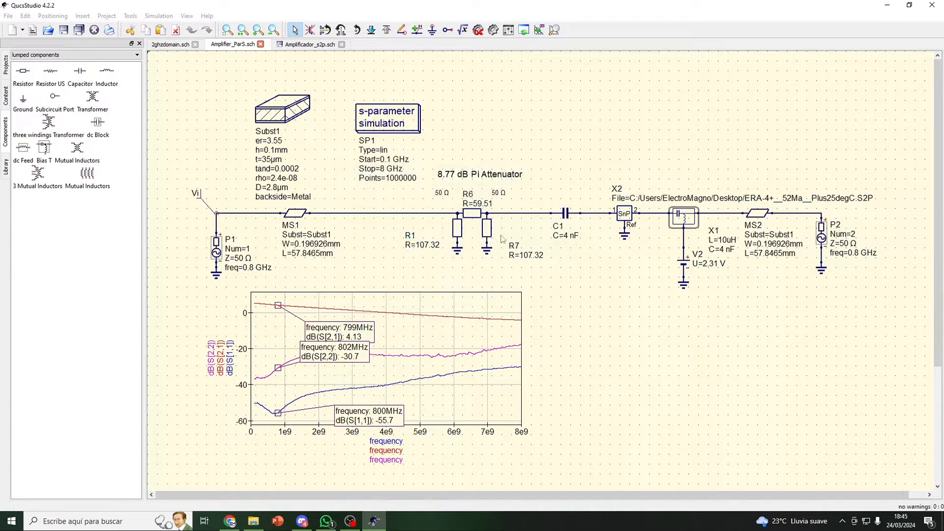
pyautogui.click(568, 216)
pyautogui.click(571, 189)
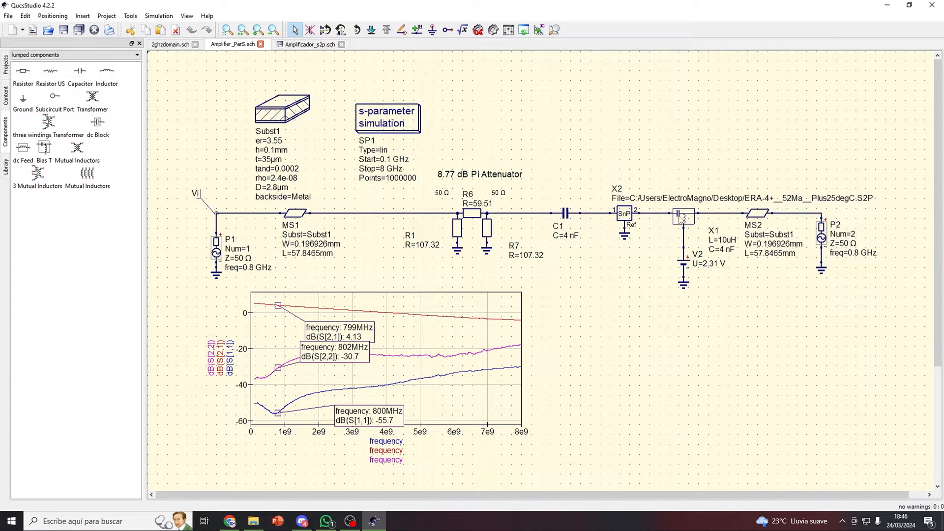
pyautogui.doubleClick(680, 219)
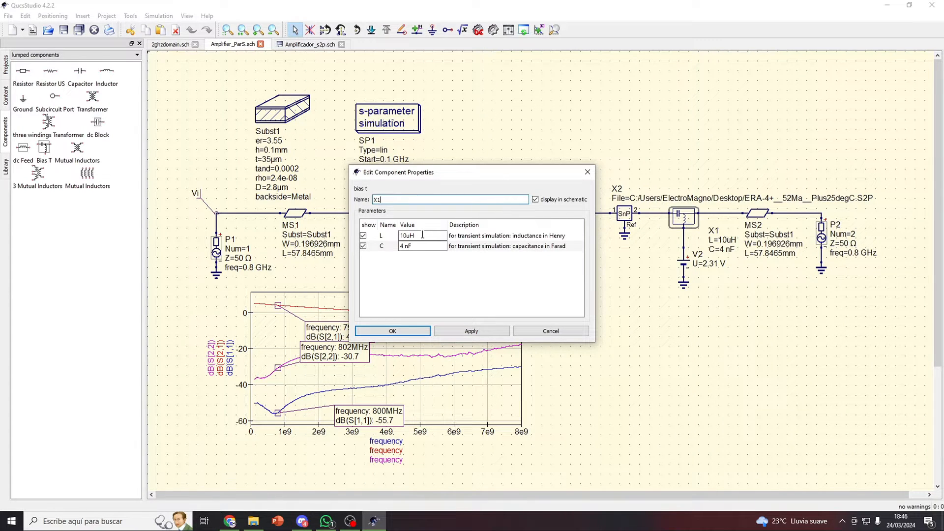
pyautogui.click(588, 172)
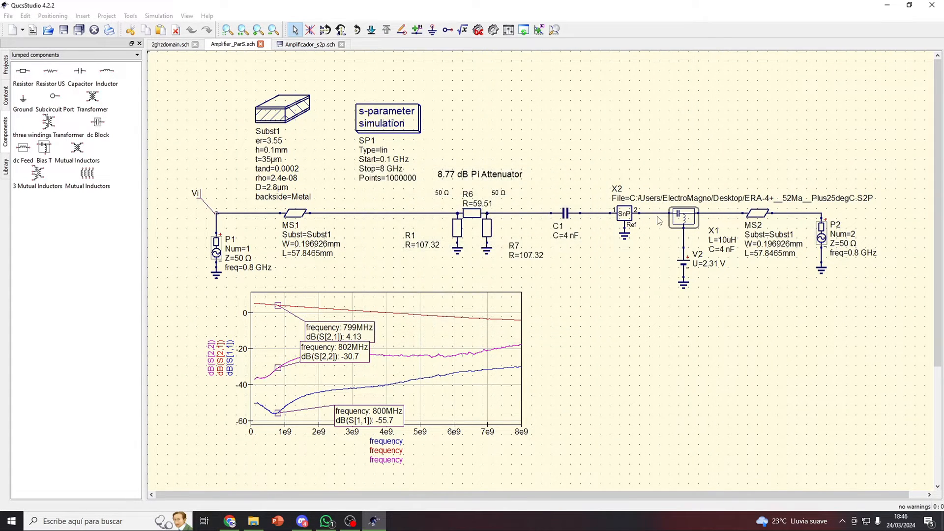
# - Review the properties of the bias tee between X2 and MS2 and close them without changes
pyautogui.doubleClick(682, 218)
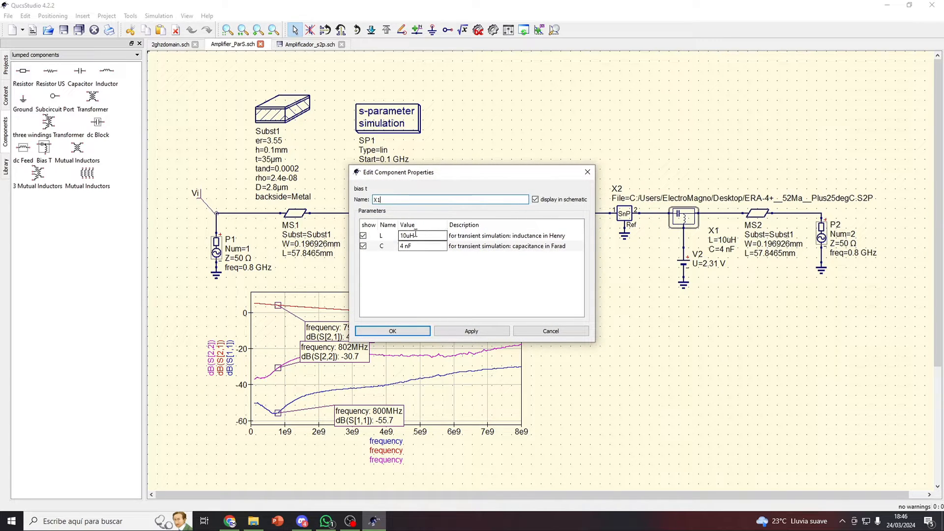
pyautogui.click(588, 171)
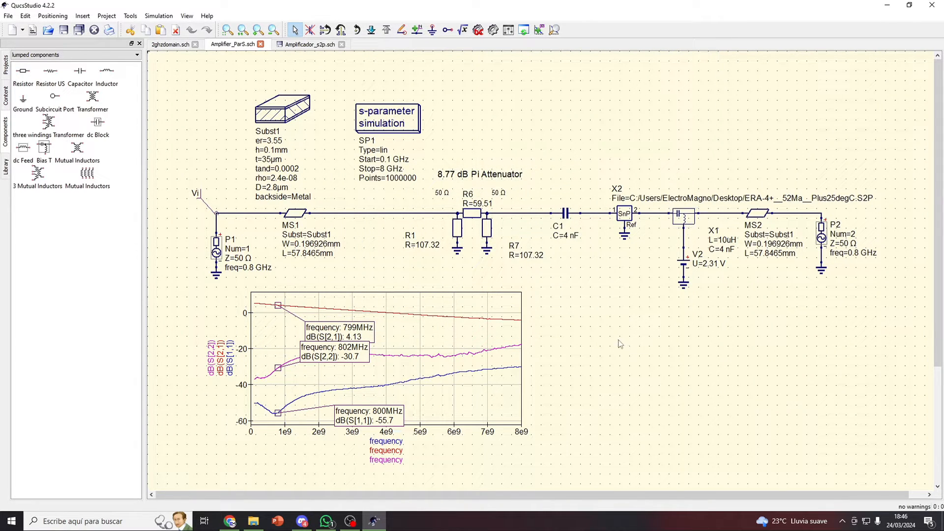
# - Rerun the S-parameter simulation of Amplifier_ParS, close the result document, and return to the Amplifier_ParS schematic
pyautogui.click(158, 16)
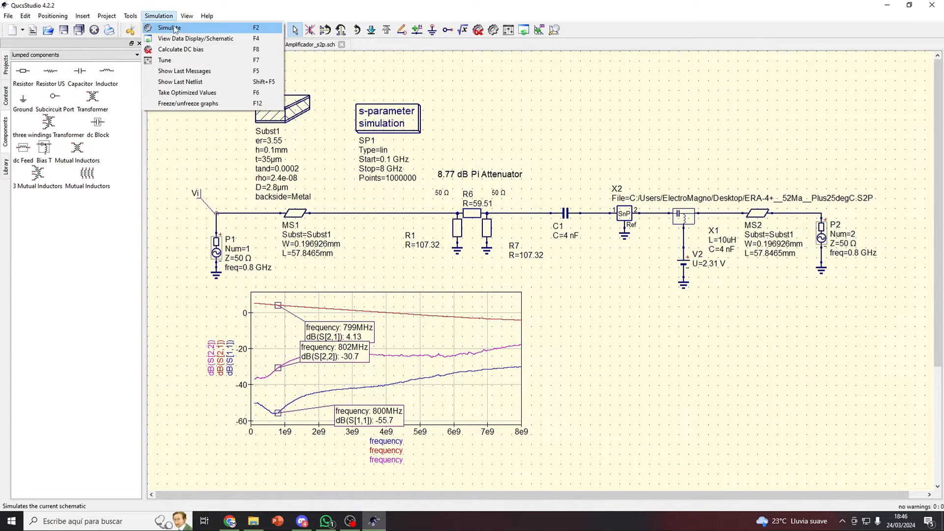
pyautogui.click(158, 26)
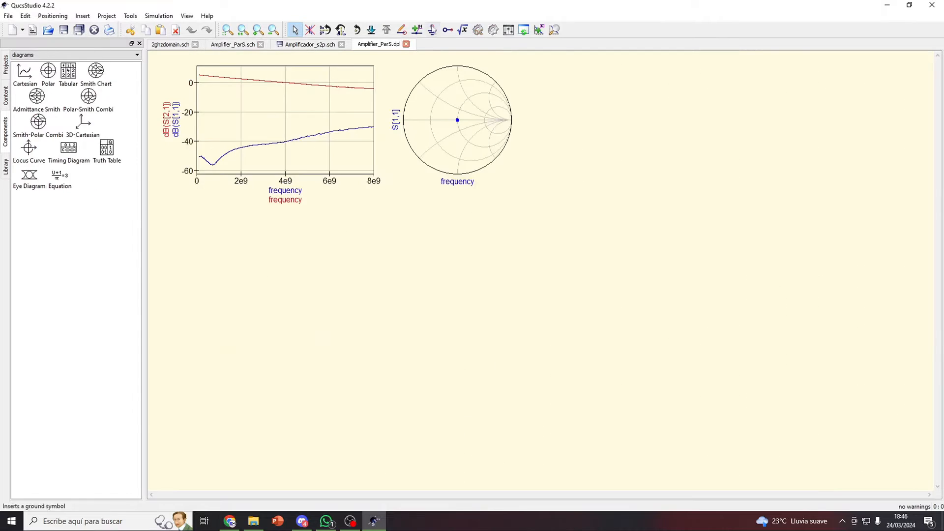
pyautogui.click(406, 44)
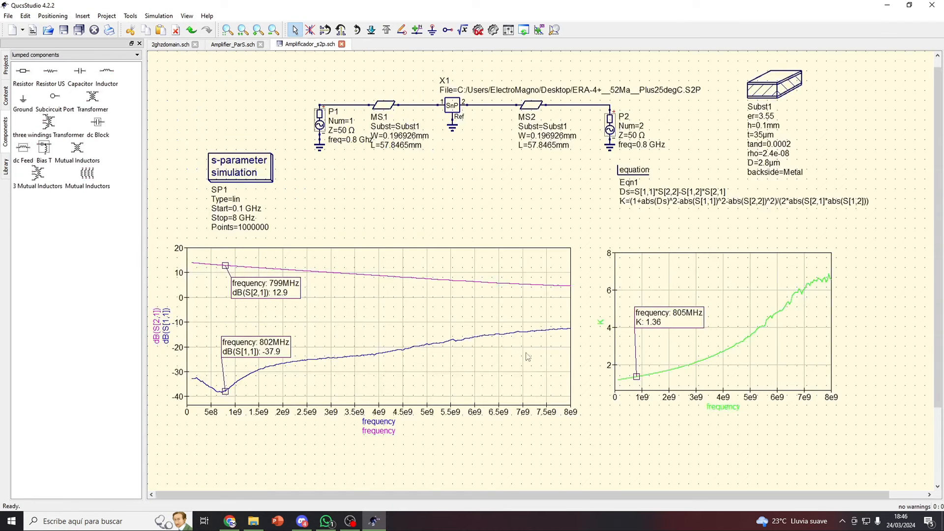
pyautogui.click(237, 45)
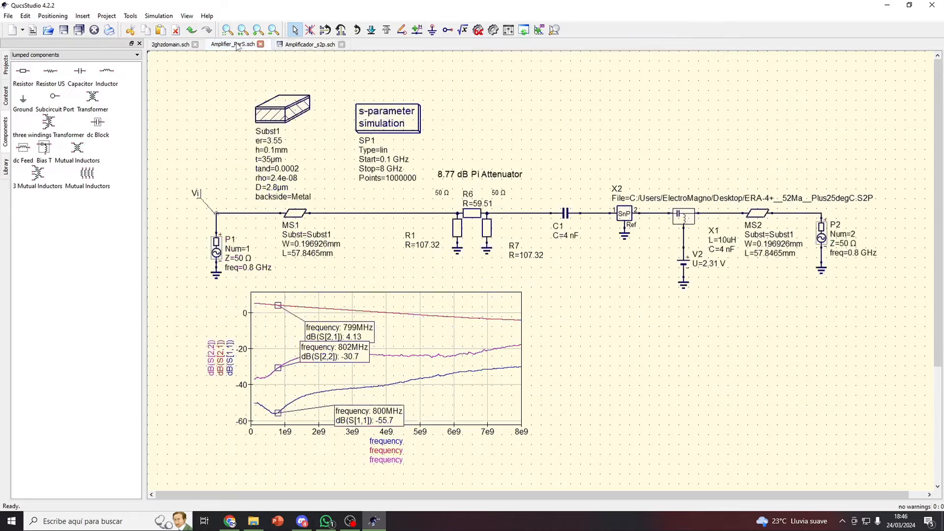
# - Enlarge the S-parameter diagram below the circuit by extending its lower-right corner to about the 708, 488 area beneath bias tee X1
pyautogui.click(512, 420)
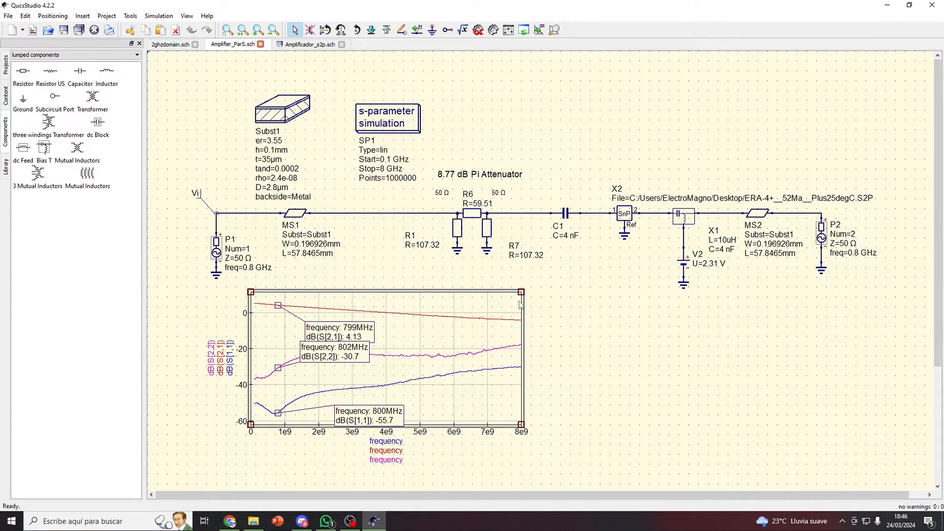
pyautogui.moveTo(624, 453); pyautogui.dragTo(653, 450)
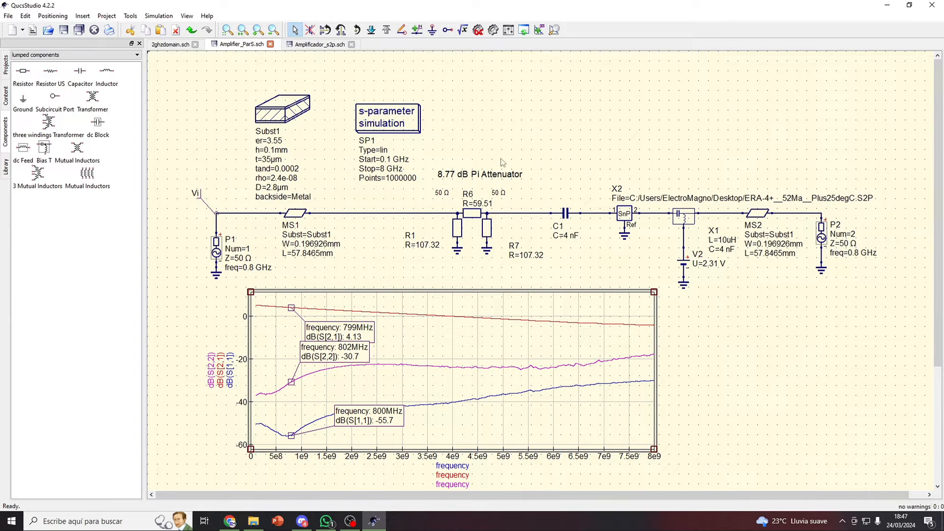
# - Switch to the 2ghzdomain schematic and examine amplifier X2's gain, port impedances and noise figure, leaving the values as they are
pyautogui.click(170, 45)
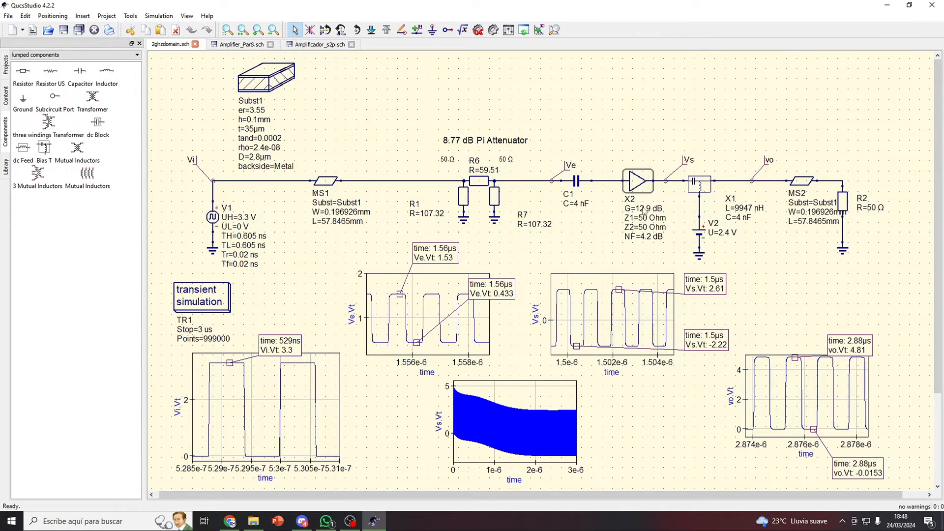
pyautogui.doubleClick(644, 209)
pyautogui.click(648, 209)
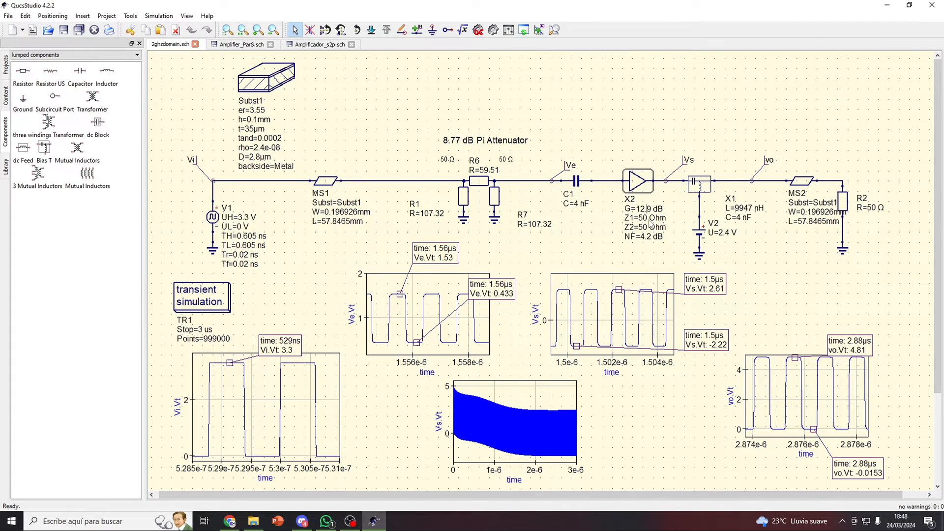
pyautogui.doubleClick(652, 227)
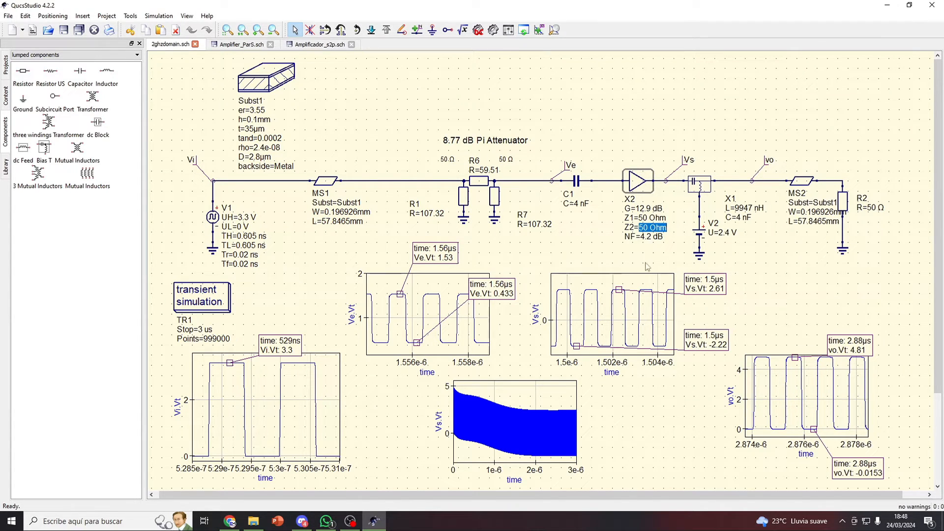
pyautogui.doubleClick(635, 237)
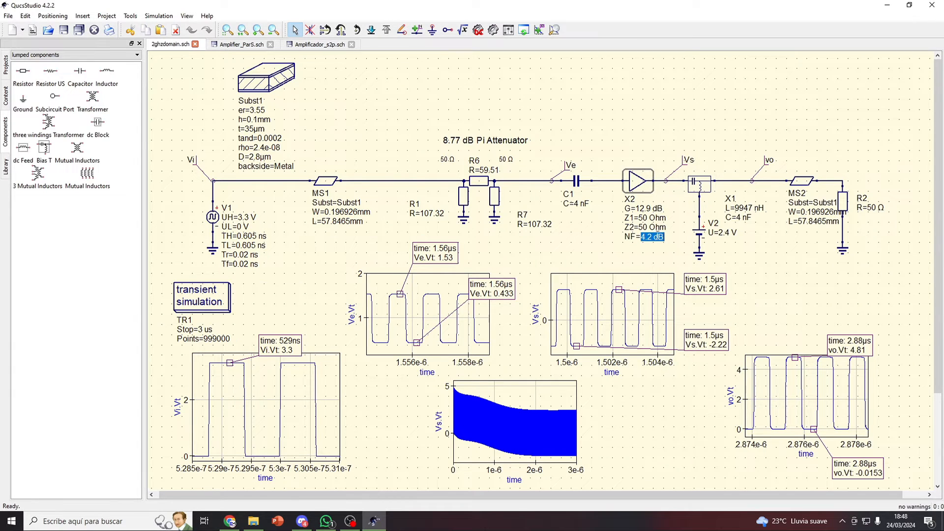
pyautogui.click(663, 150)
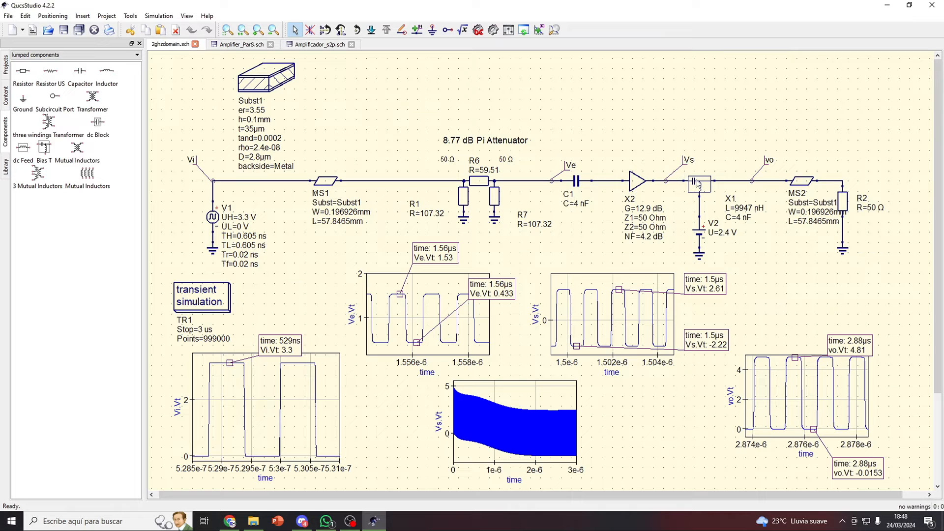